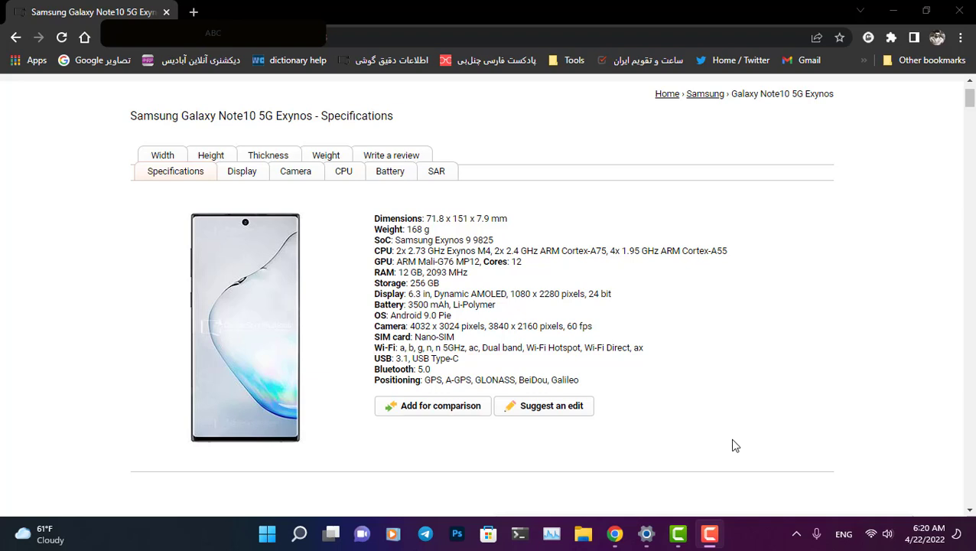
Open Chrome's main menu over the Note10 5G specs page to reach More tools.
left_click(360, 205)
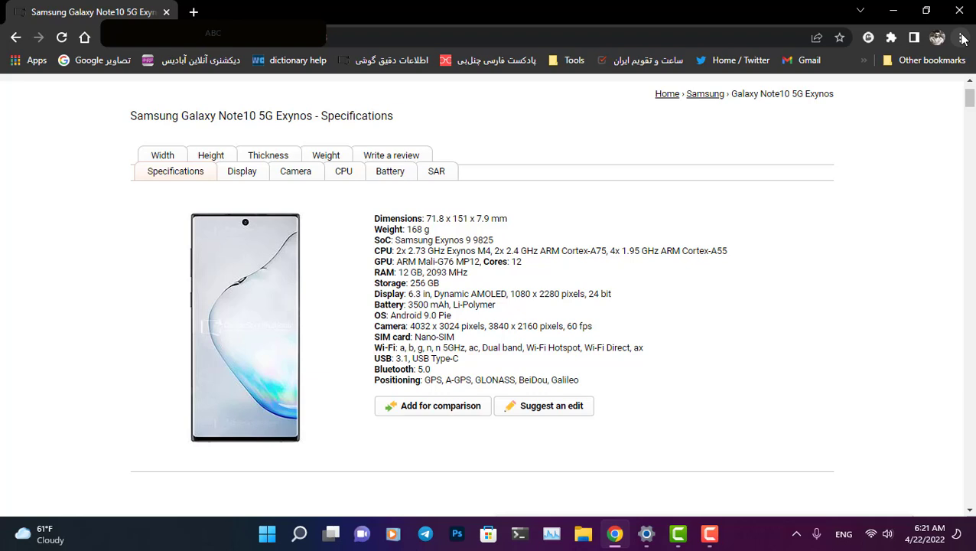
left_click(961, 38)
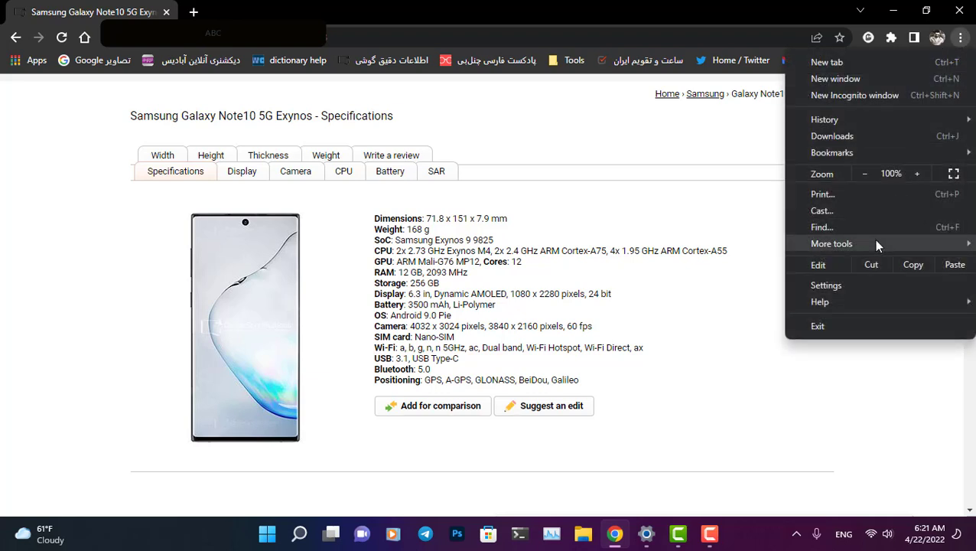
mouse_move(832, 243)
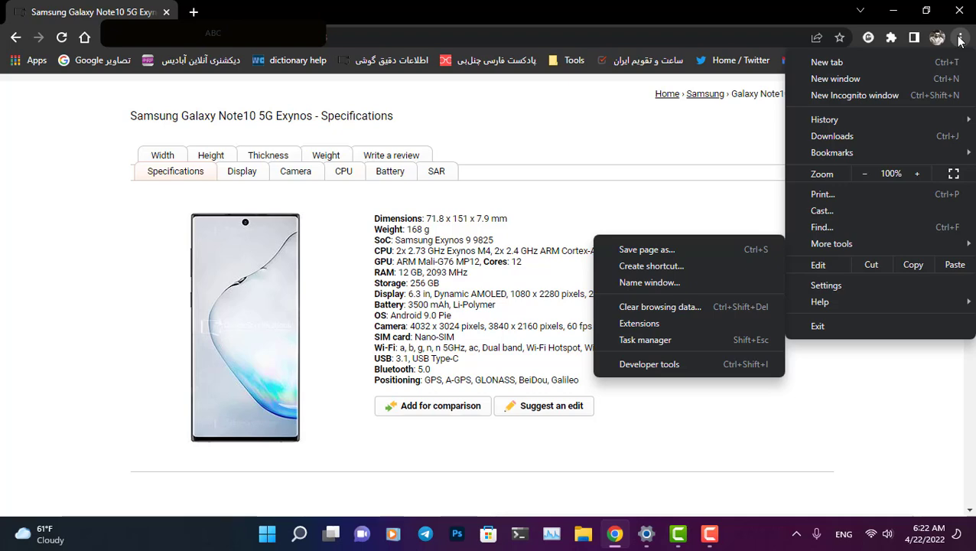
key("Escape")
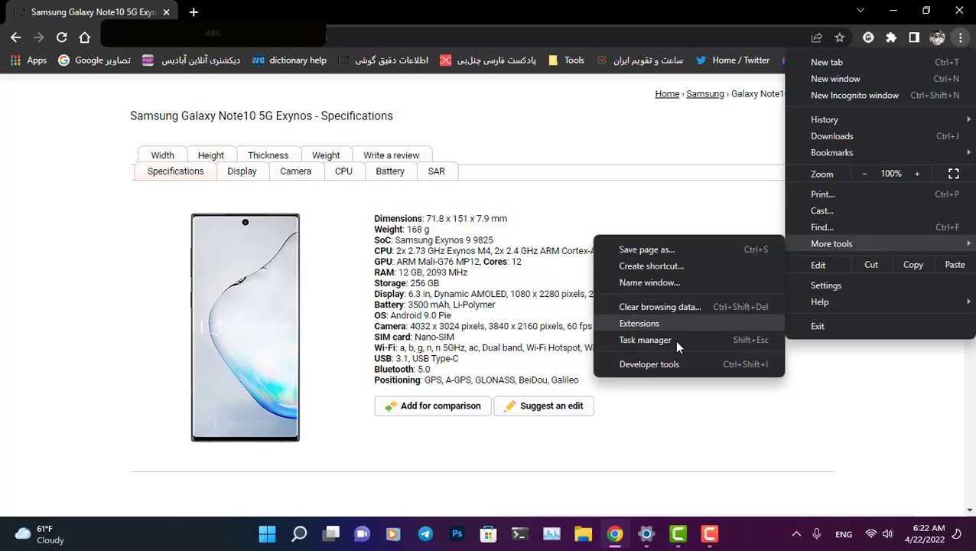
Open Developer tools, close the panel, then reopen it with F12 showing the body styles.
left_click(649, 364)
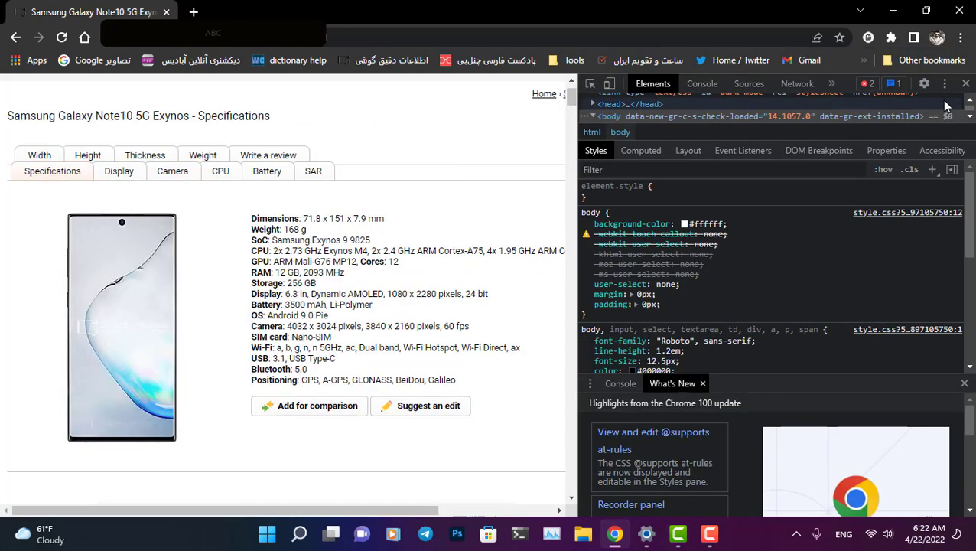
left_click(965, 84)
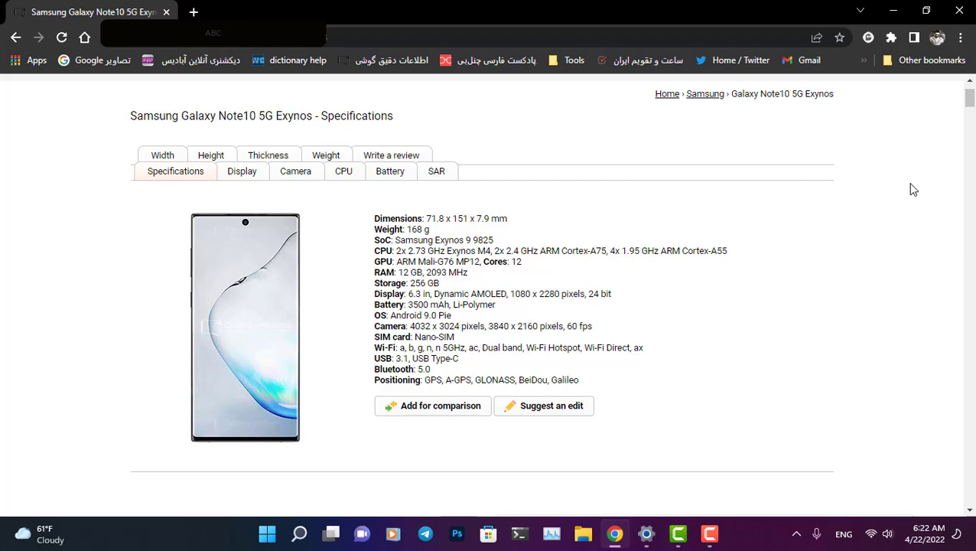
key("F12")
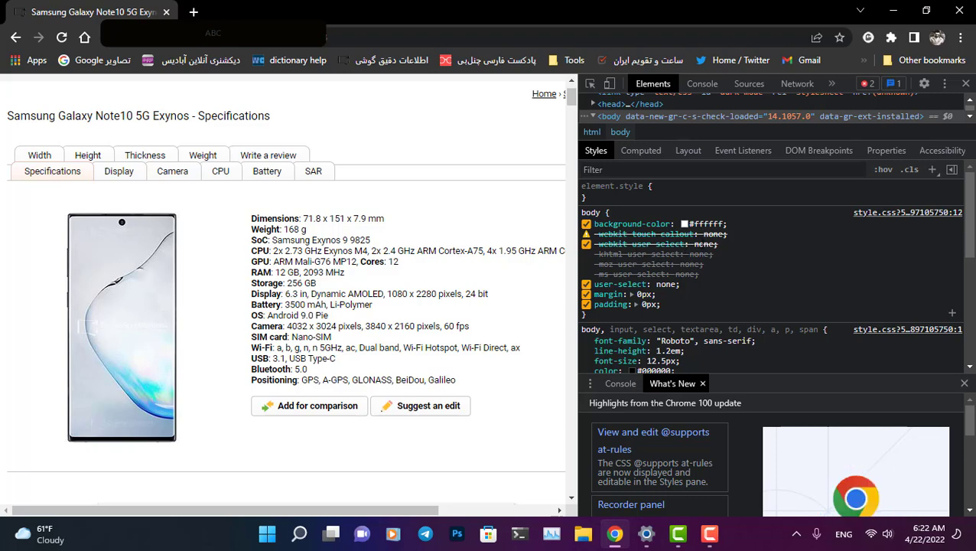
Replace none with true for both -webkit-user-select and user-select in the body rule.
left_click(704, 243)
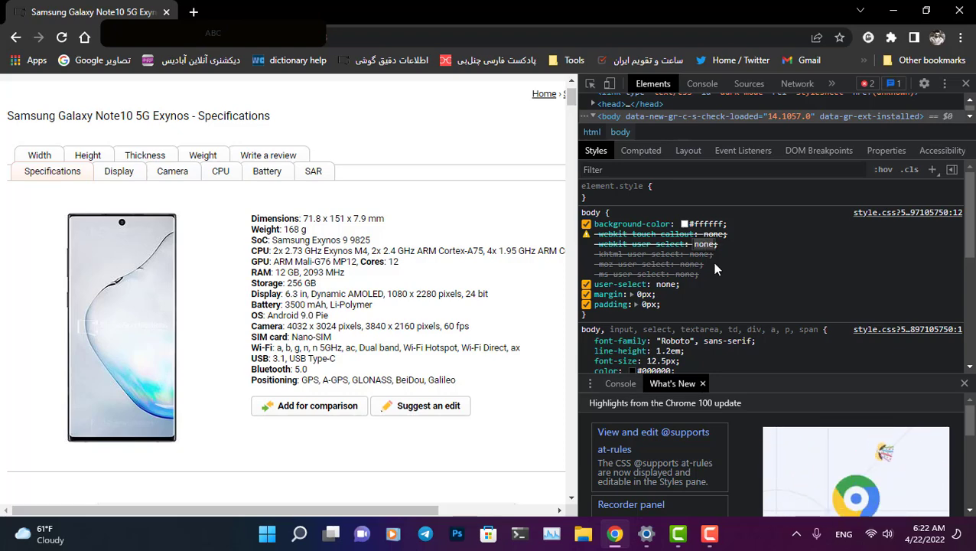
key("BackSpace")
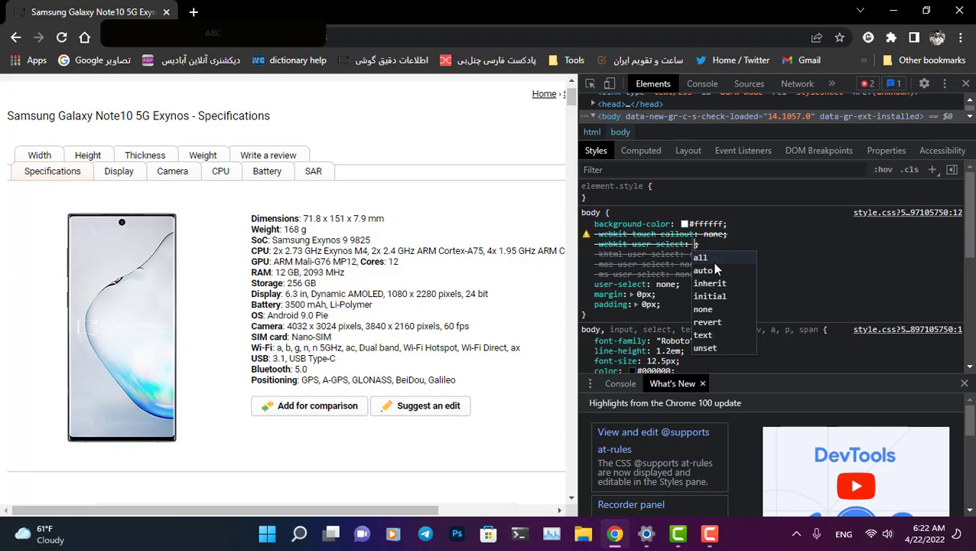
type("t")
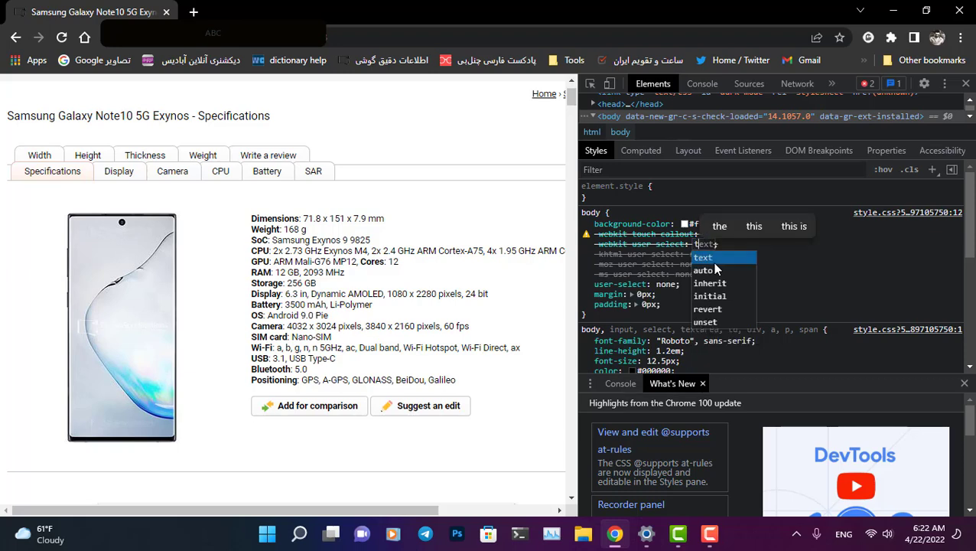
type("rue")
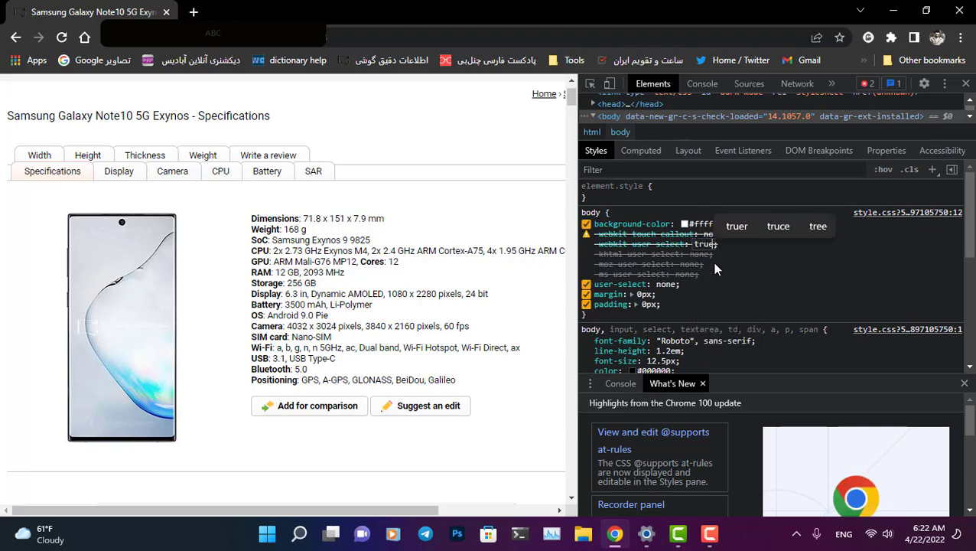
key("Tab")
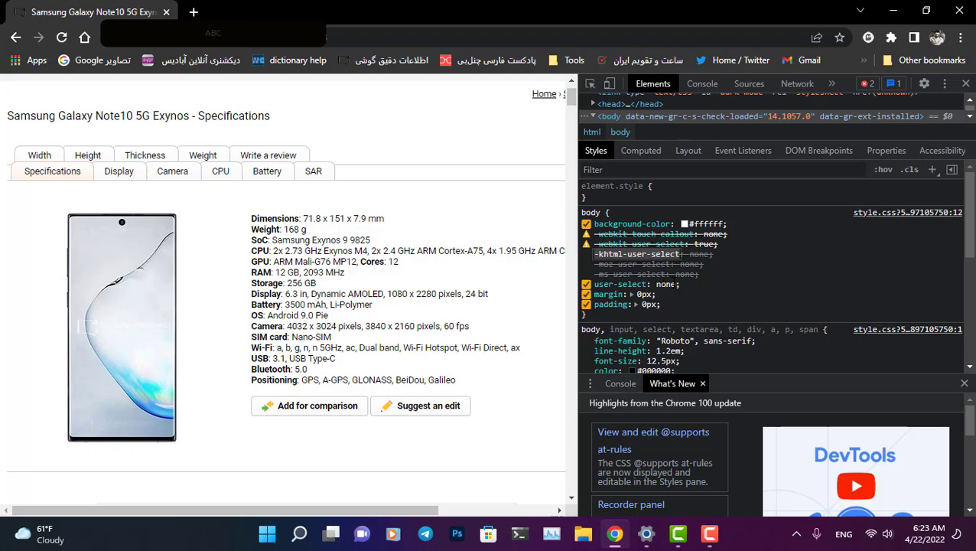
key("Escape")
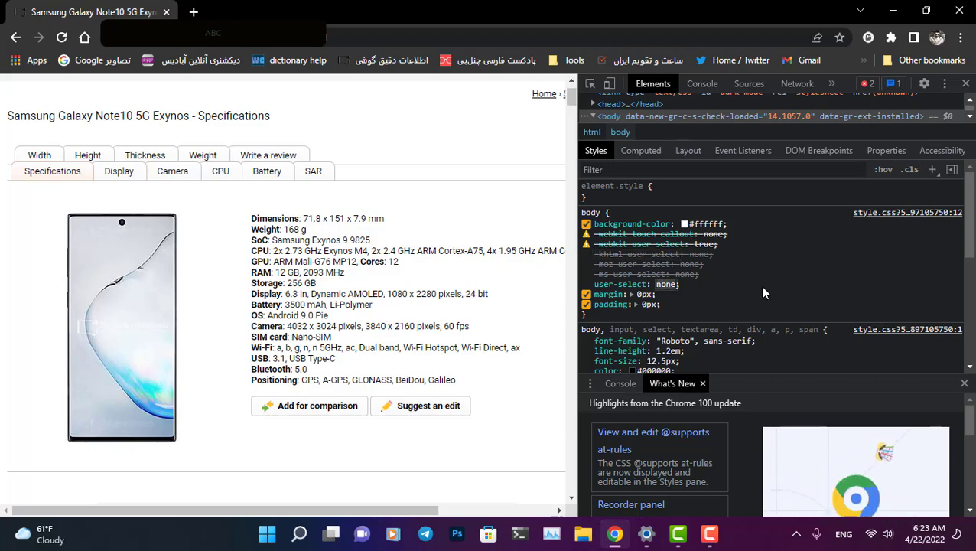
type("t")
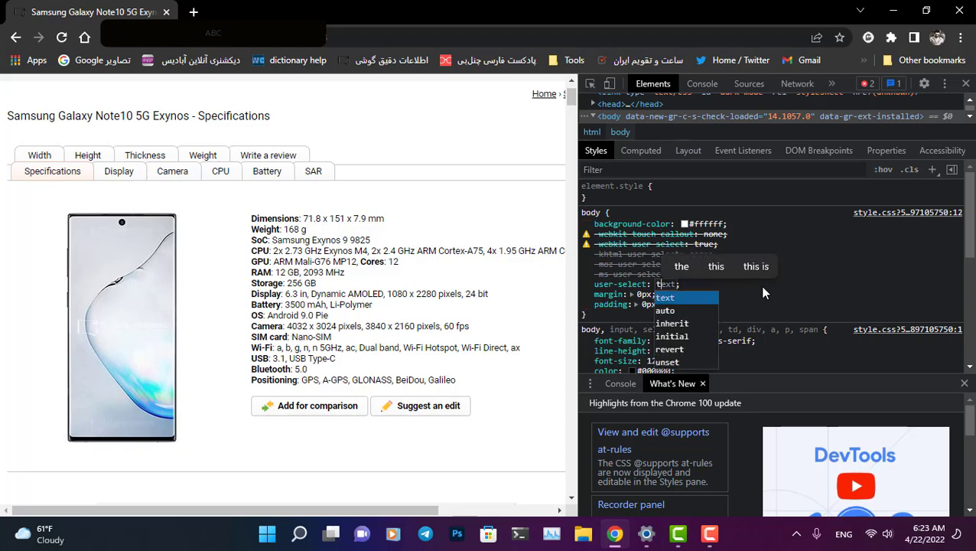
type("rue")
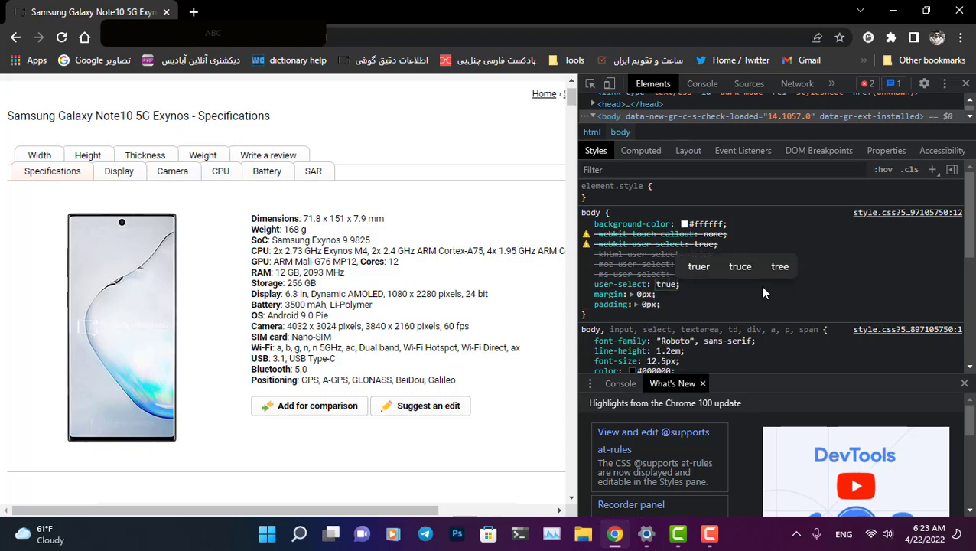
key("Return")
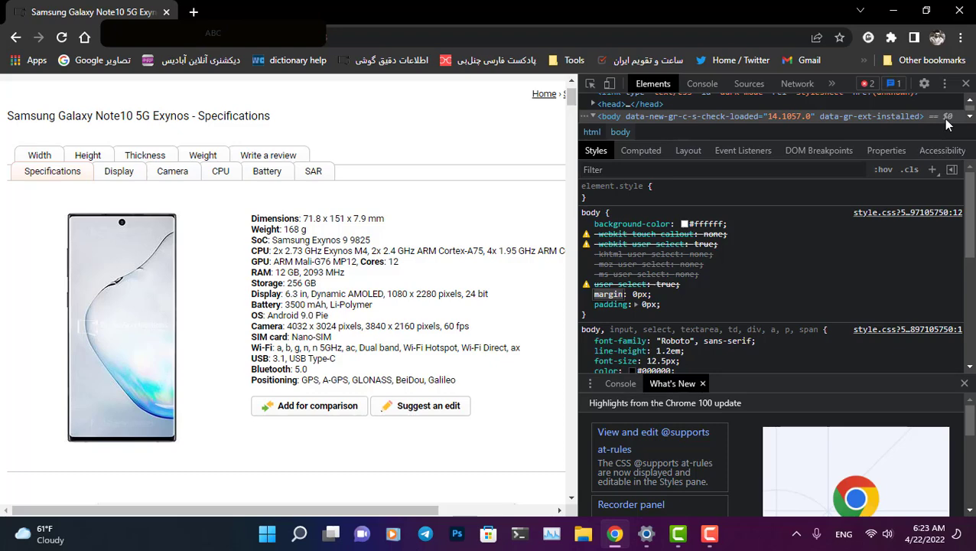
Close DevTools and copy the spec list from Dimensions to BeiDou.
left_click(966, 84)
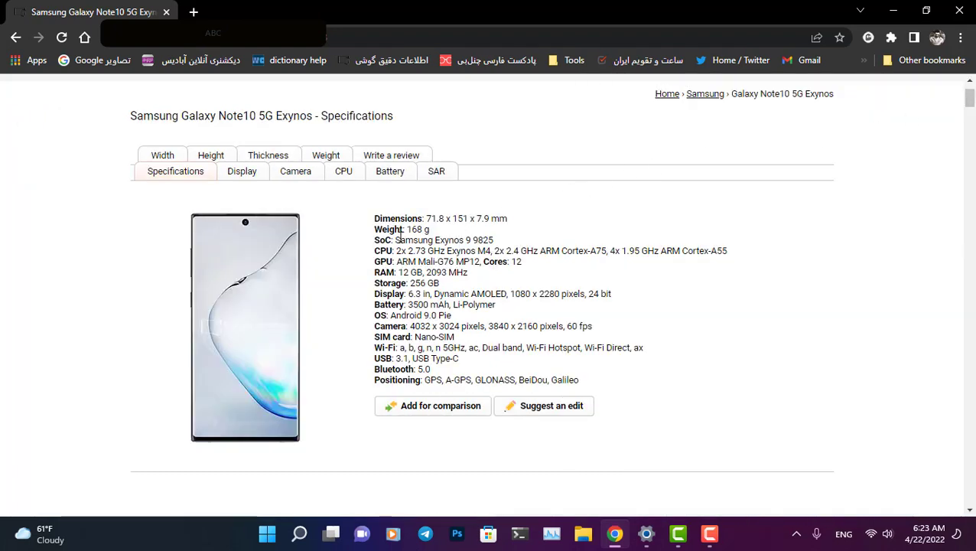
left_click_drag(373, 218, 557, 380)
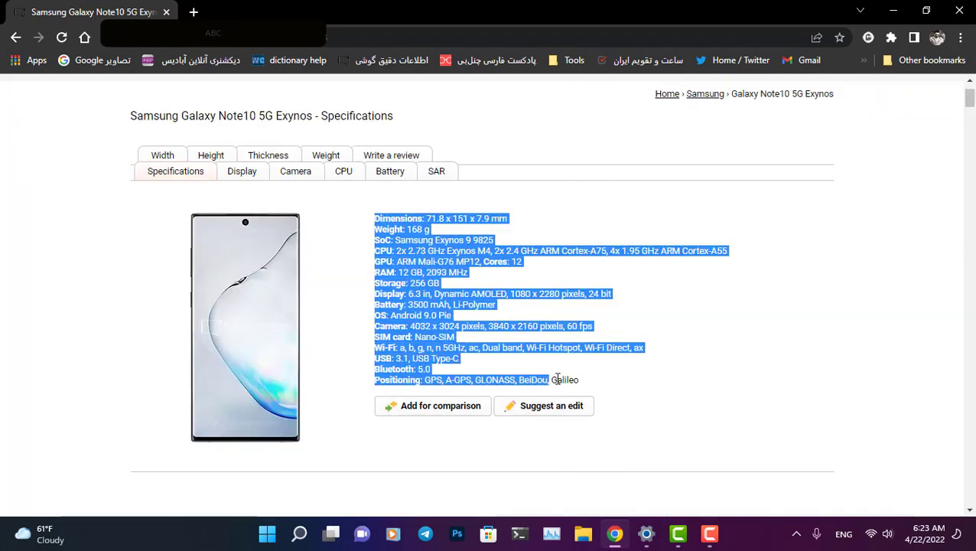
right_click(391, 260)
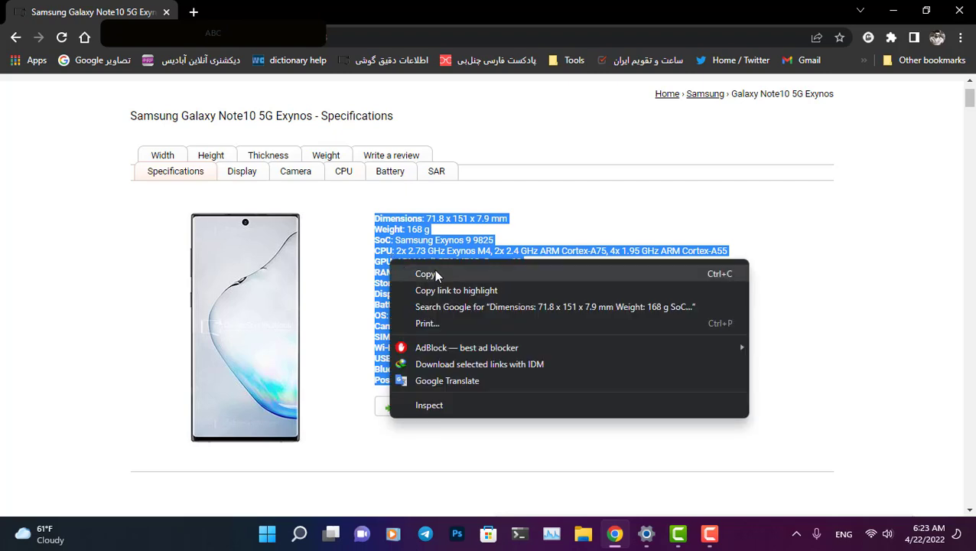
left_click(437, 274)
left_click(399, 273)
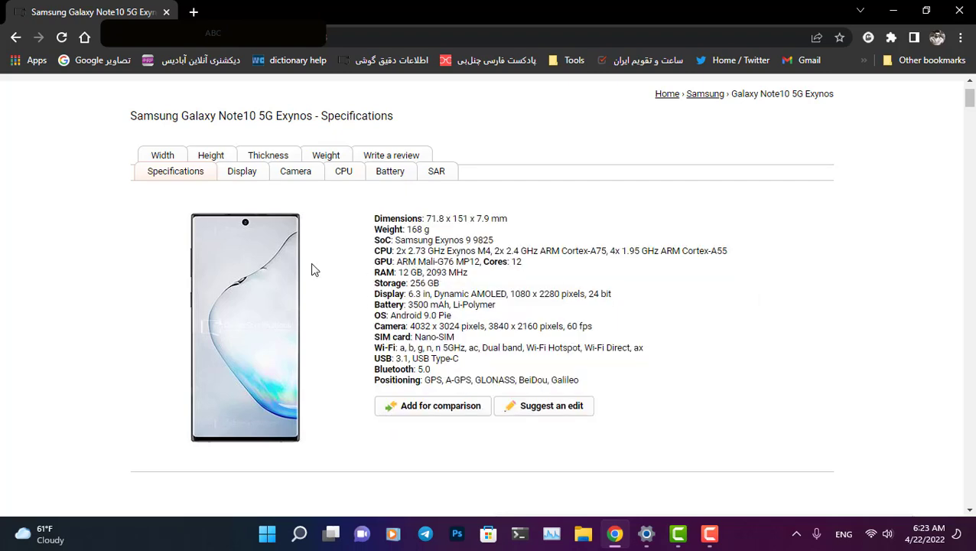
Select more spec text from Body materials to SIM card, then scroll back to brand and model.
scroll(621, 321, "down", 5)
scroll(621, 321, "down", 5)
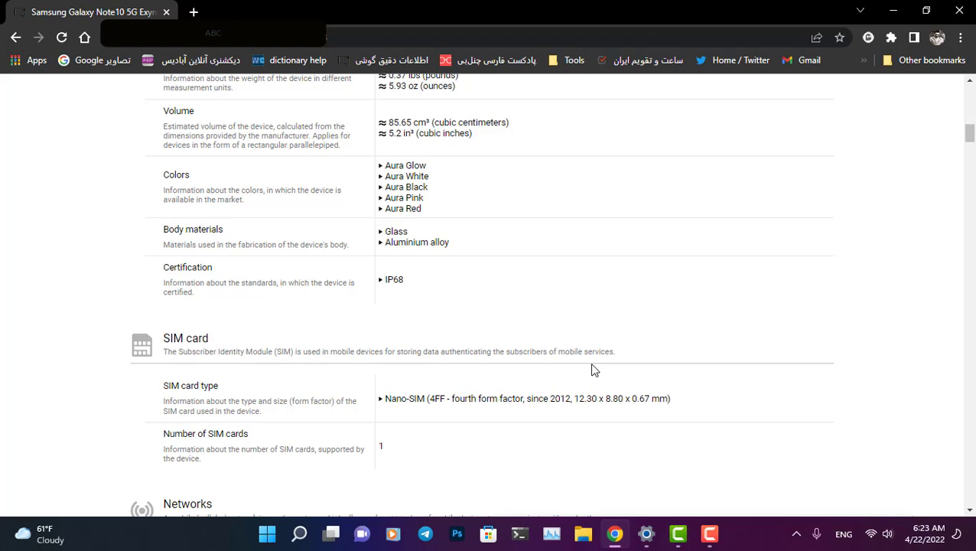
mouse_move(631, 399)
left_mouse_down()
mouse_move(429, 239)
mouse_move(419, 201)
left_mouse_up()
scroll(419, 228, "down", 4)
left_click_drag(455, 302, 206, 218)
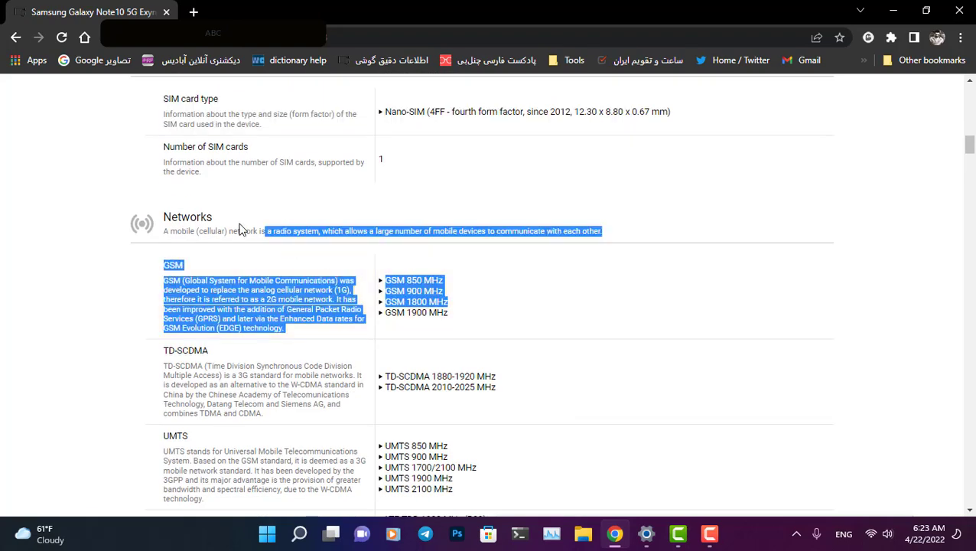
scroll(470, 276, "up", 3)
scroll(589, 320, "up", 2)
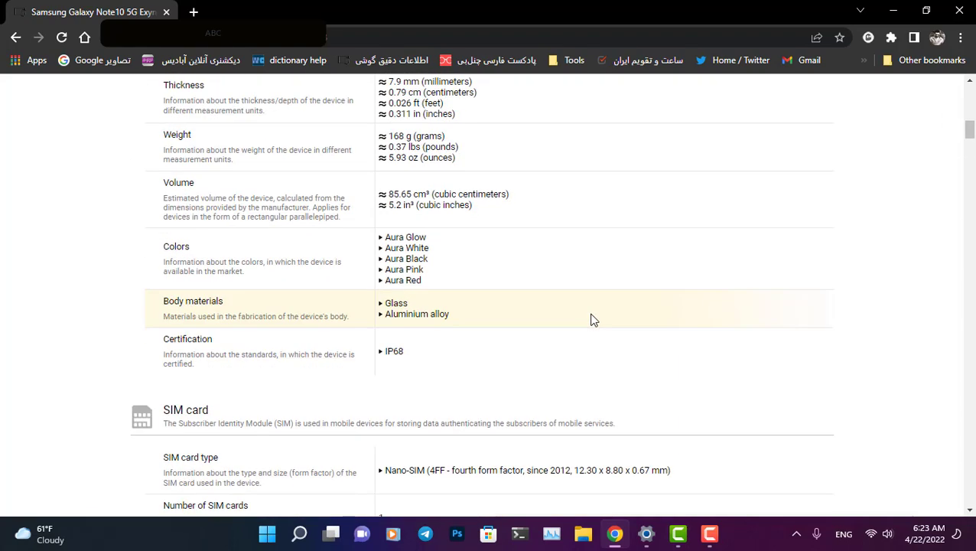
scroll(575, 315, "up", 1)
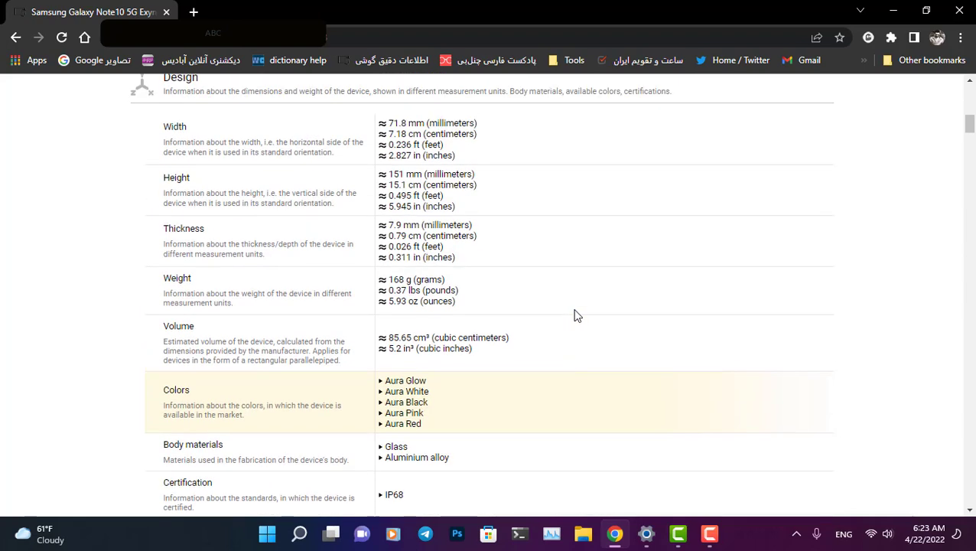
scroll(611, 230, "up", 1)
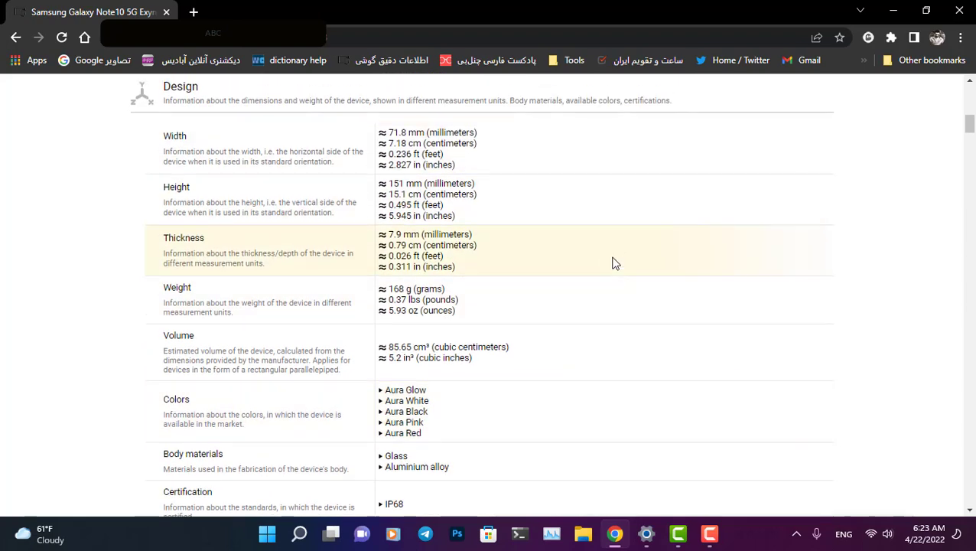
scroll(610, 263, "up", 1)
scroll(607, 264, "up", 1)
scroll(603, 269, "up", 1)
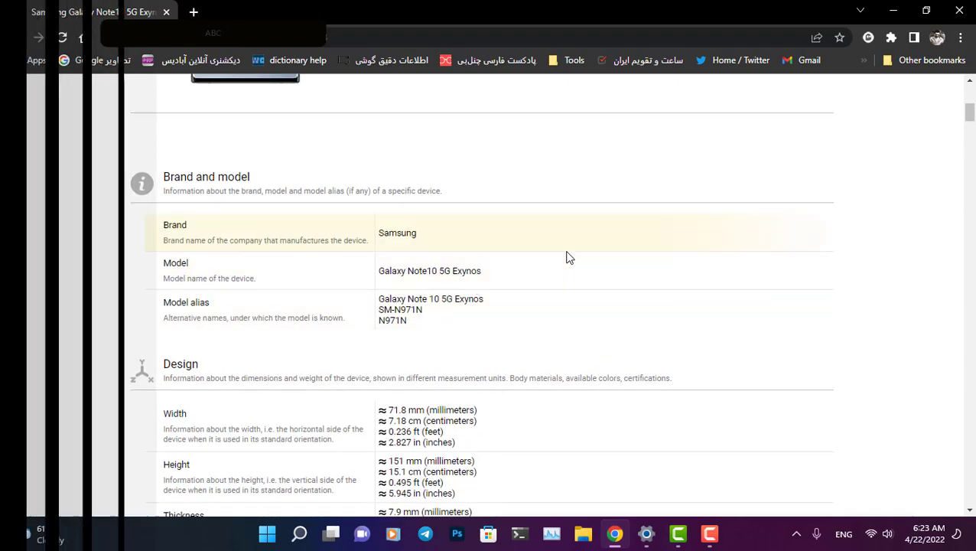